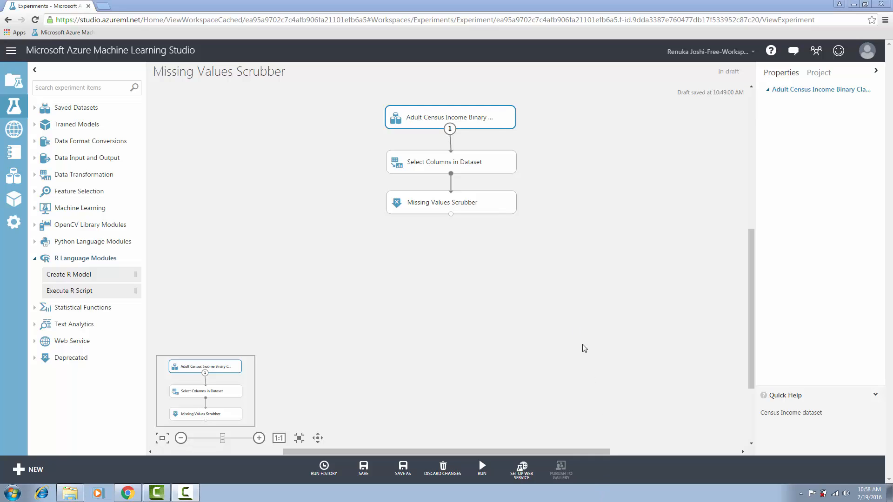
# Visualize the Adult Census Income dataset and check the statistics of the age and workclass columns for missing values
pyautogui.rightClick(450, 134)
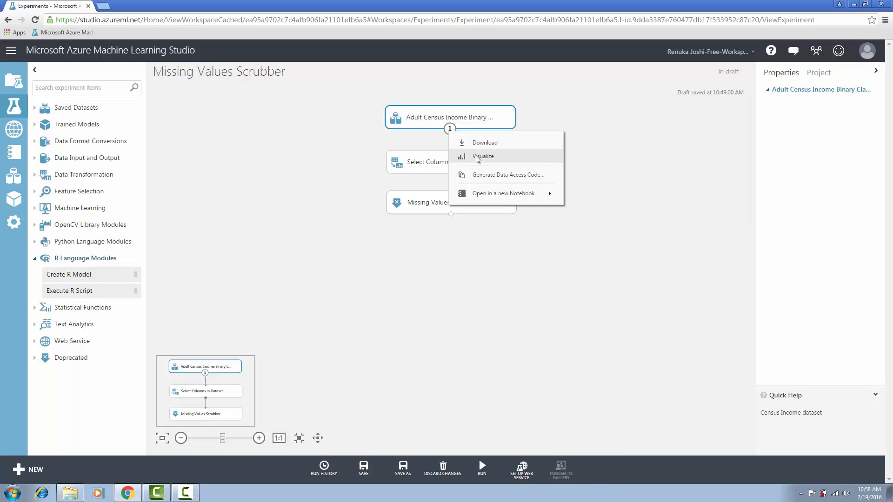
pyautogui.click(479, 161)
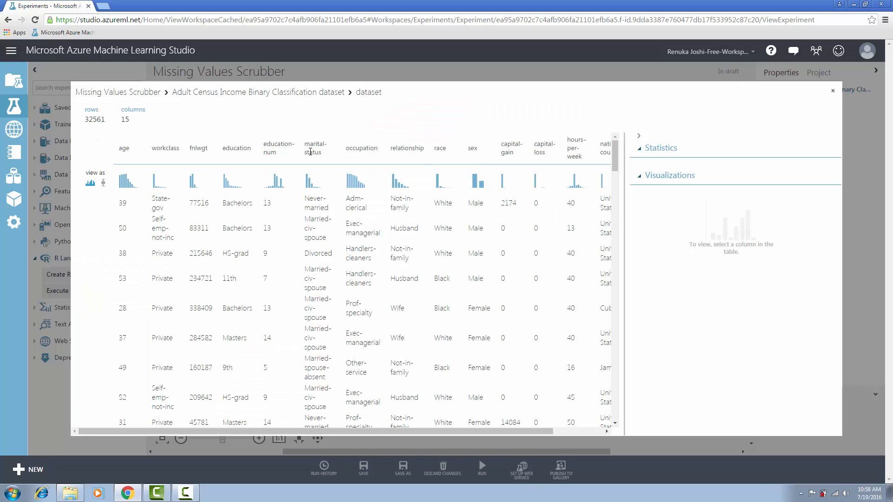
pyautogui.click(126, 156)
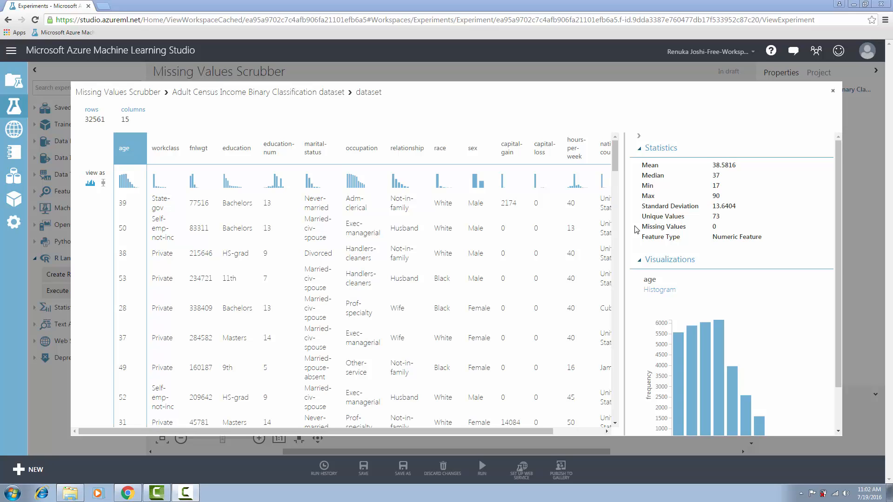
pyautogui.click(169, 156)
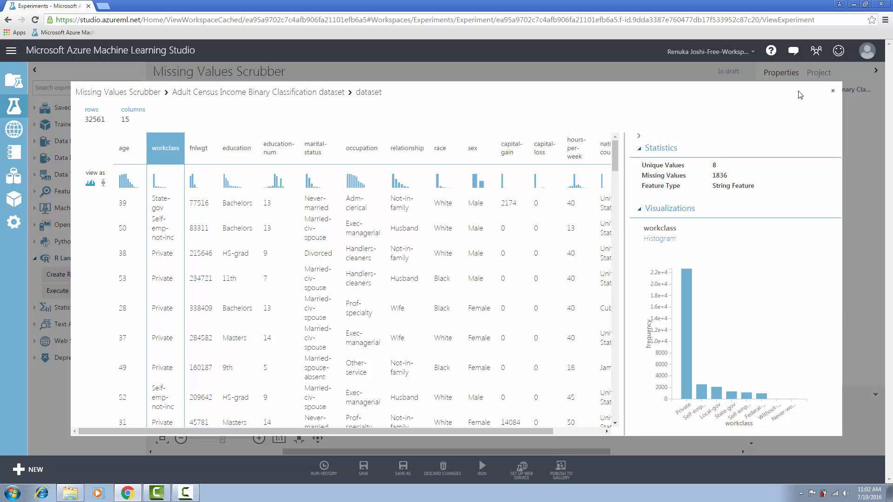
pyautogui.click(834, 93)
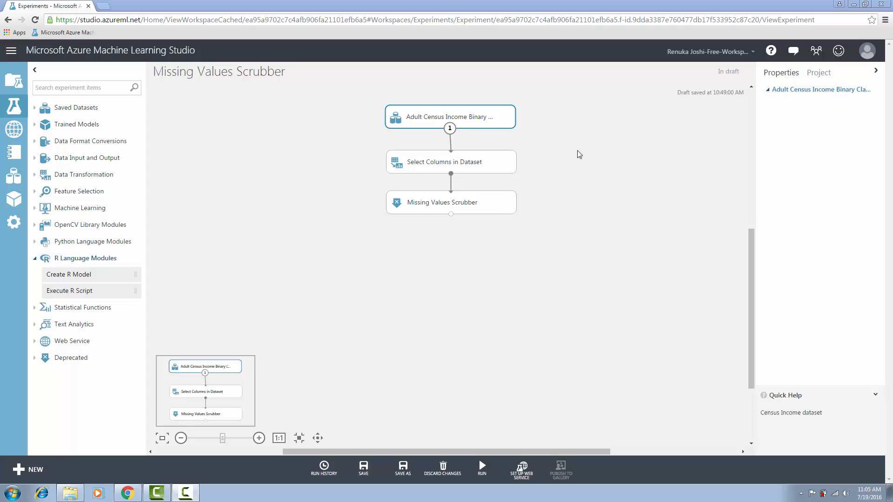
# Review which columns are chosen in the Select Columns in Dataset module
pyautogui.click(495, 165)
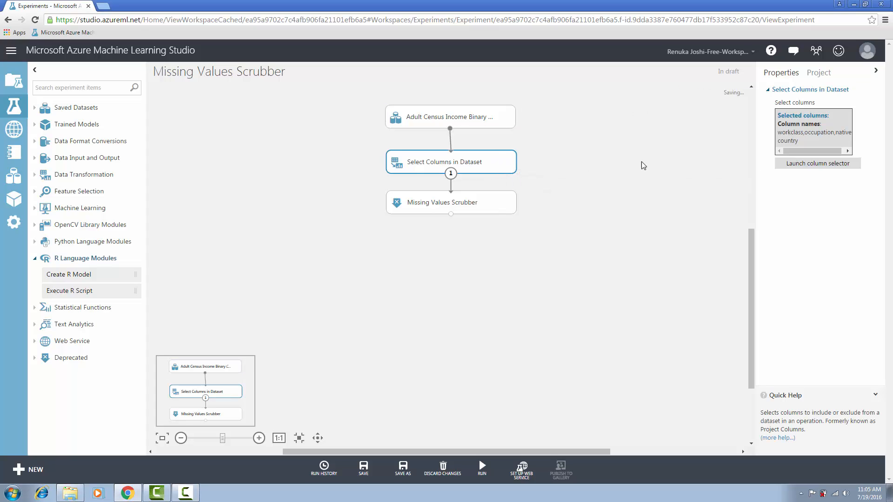
pyautogui.click(830, 165)
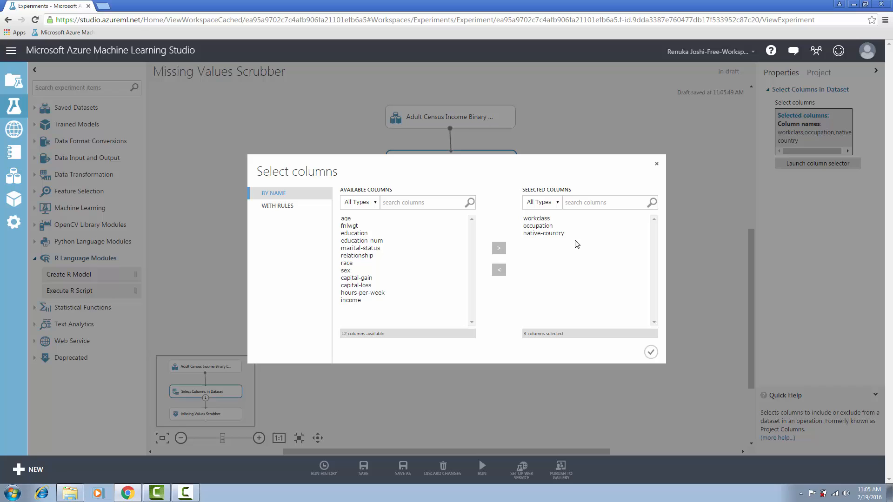
pyautogui.click(656, 163)
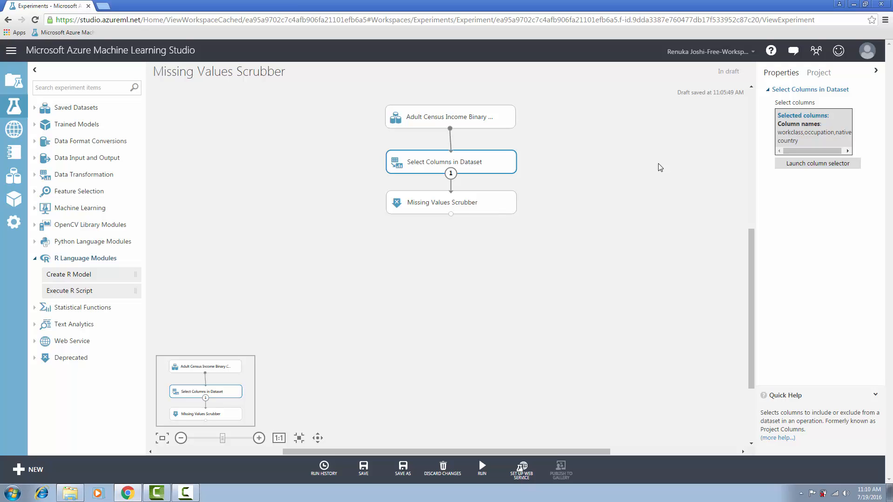
# Configure the Missing Values Scrubber with custom substitution value 0, KeepColumns and a generated MV indicator column, and run the experiment
pyautogui.click(465, 206)
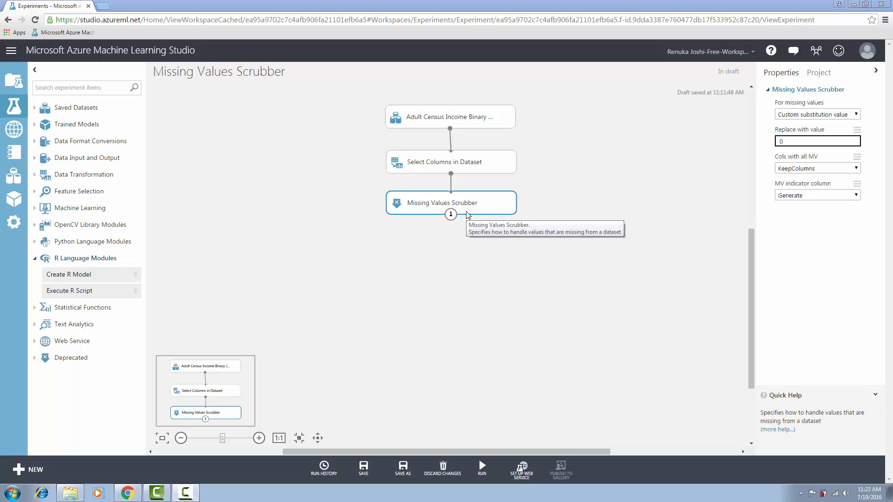
pyautogui.click(855, 116)
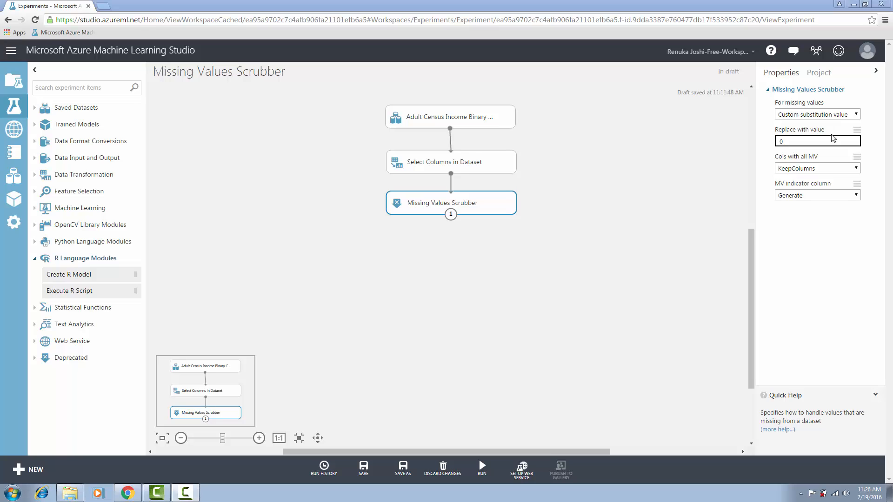
pyautogui.click(833, 140)
pyautogui.click(854, 169)
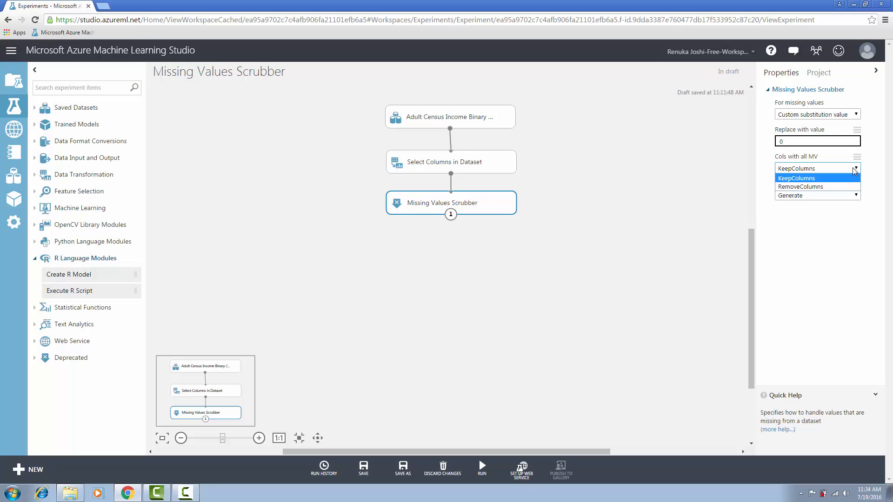
pyautogui.click(823, 178)
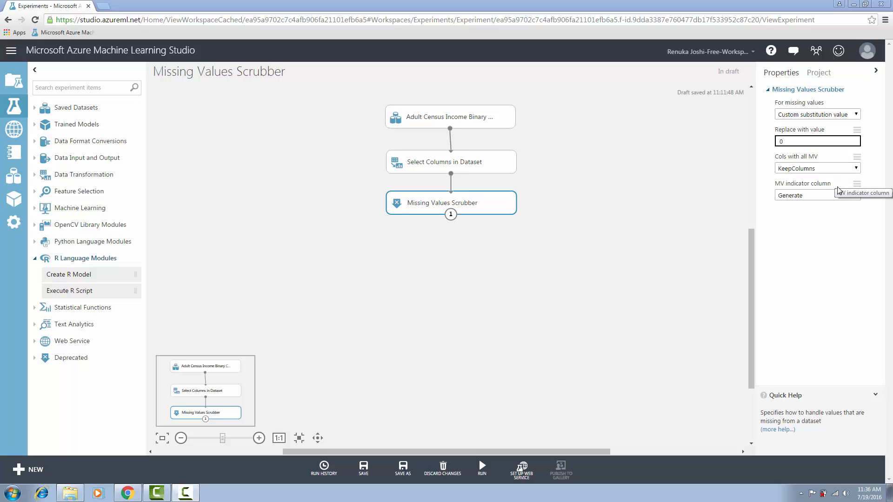
pyautogui.click(853, 196)
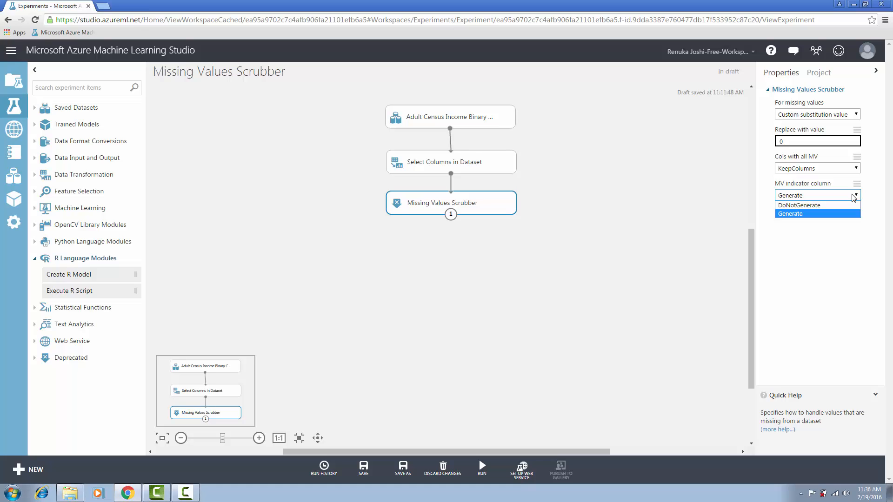
pyautogui.click(836, 212)
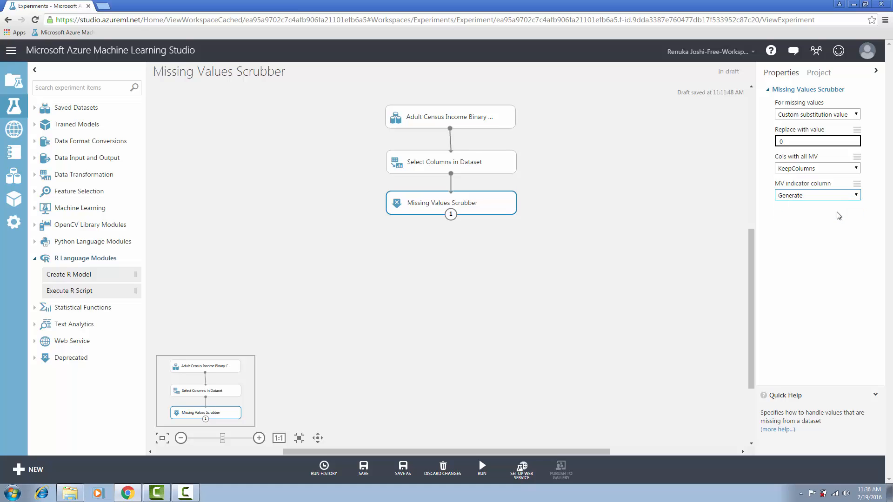
pyautogui.click(481, 479)
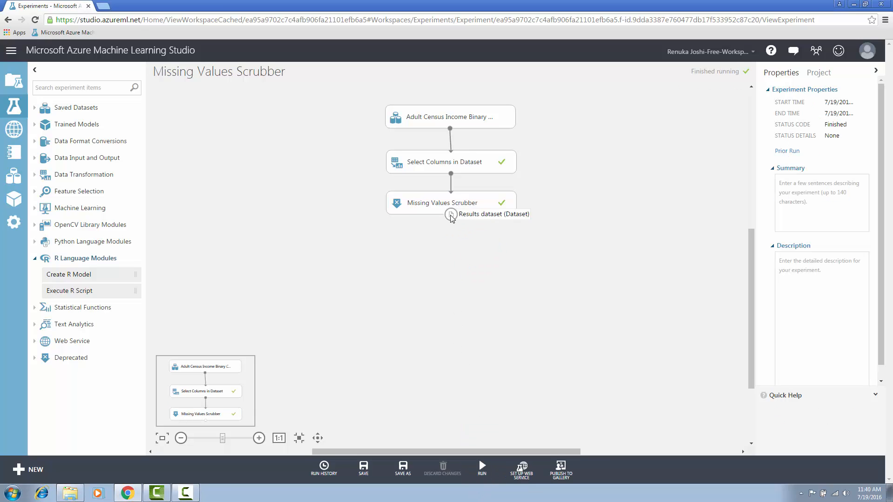
# Visualize the scrubber's results dataset and compare the substituted values with their IsMissing indicator columns
pyautogui.rightClick(450, 214)
pyautogui.click(487, 281)
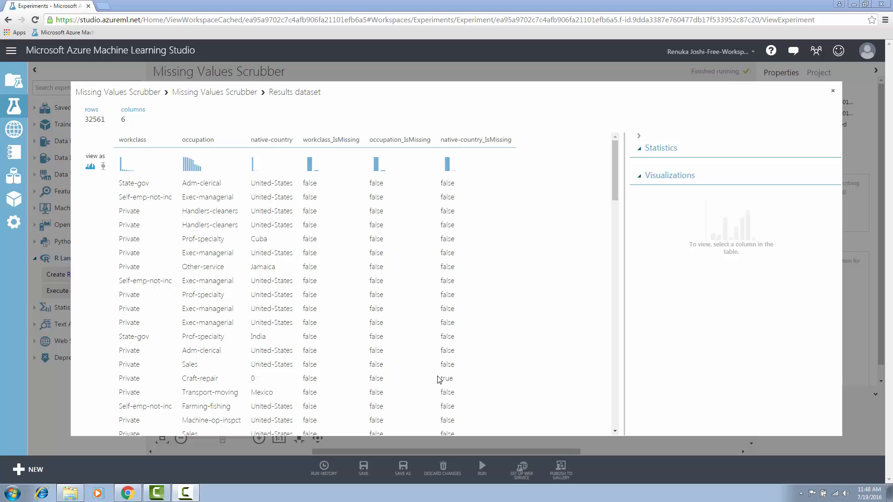
pyautogui.moveTo(440, 378); pyautogui.dragTo(456, 379)
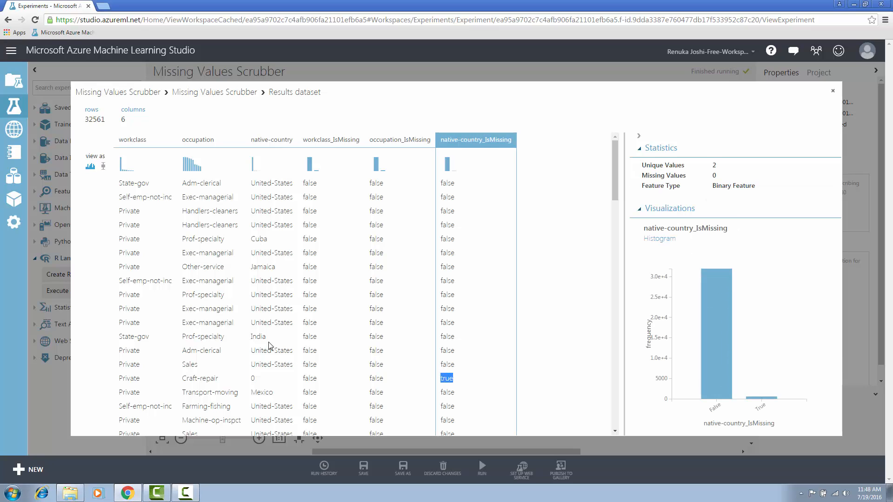
pyautogui.moveTo(252, 378); pyautogui.dragTo(276, 381)
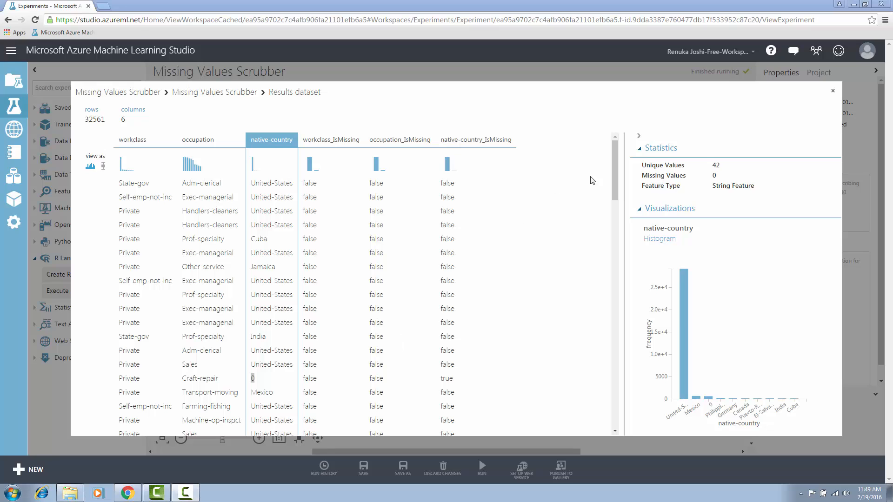
pyautogui.moveTo(615, 180); pyautogui.dragTo(613, 227)
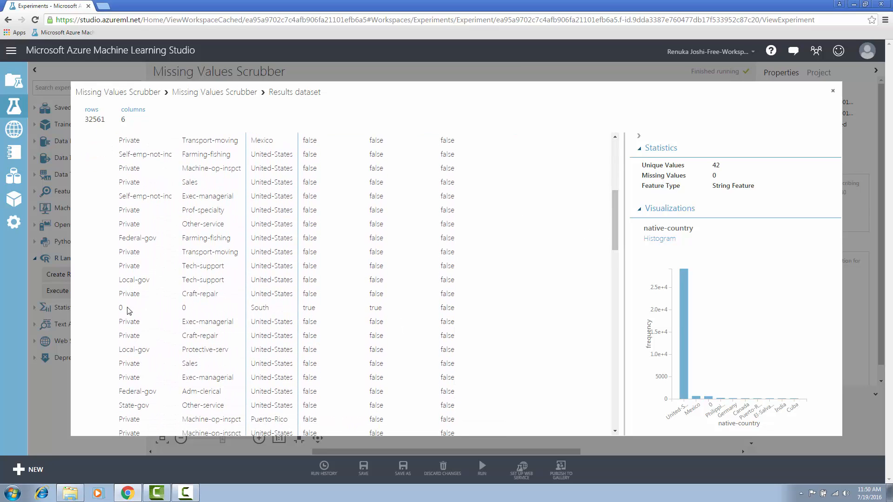
pyautogui.click(834, 94)
# Set the Missing Values Scrubber to Replace using MICE with 5 iterations
pyautogui.click(486, 212)
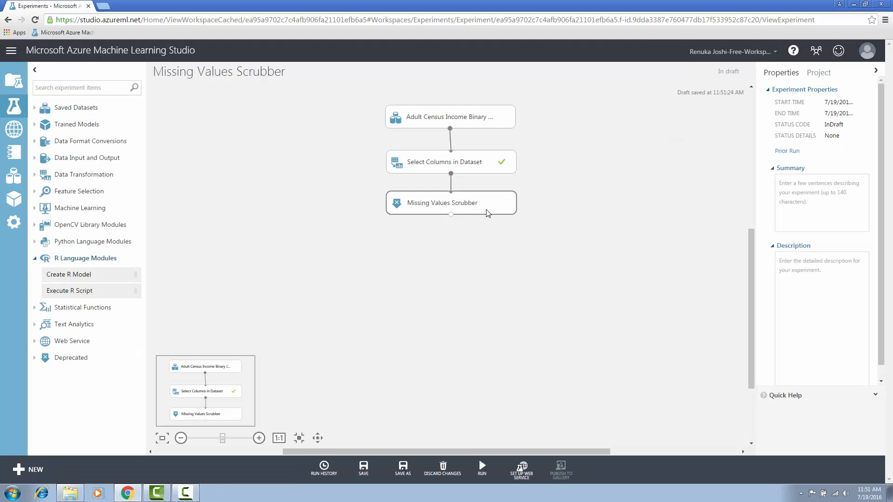
pyautogui.click(842, 115)
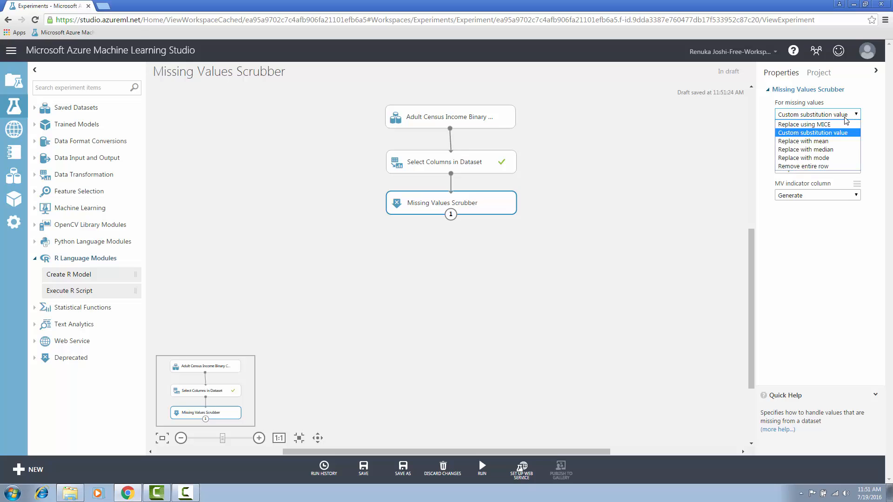
pyautogui.click(826, 125)
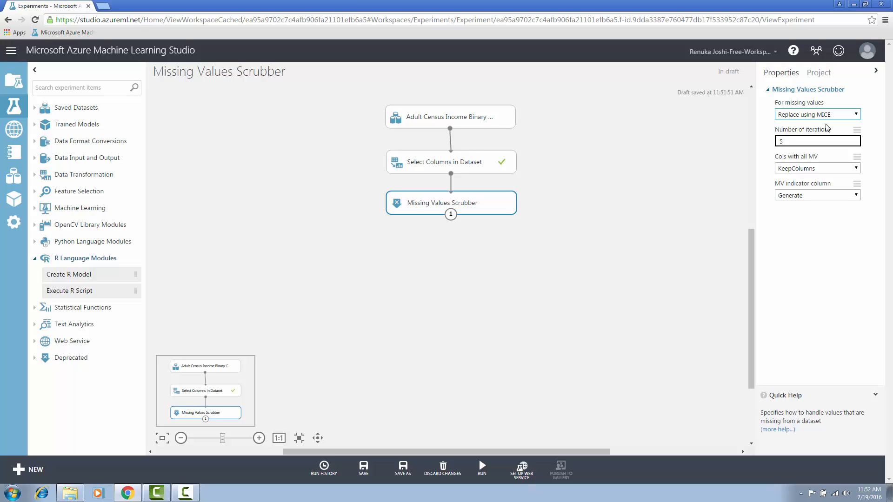
pyautogui.click(835, 145)
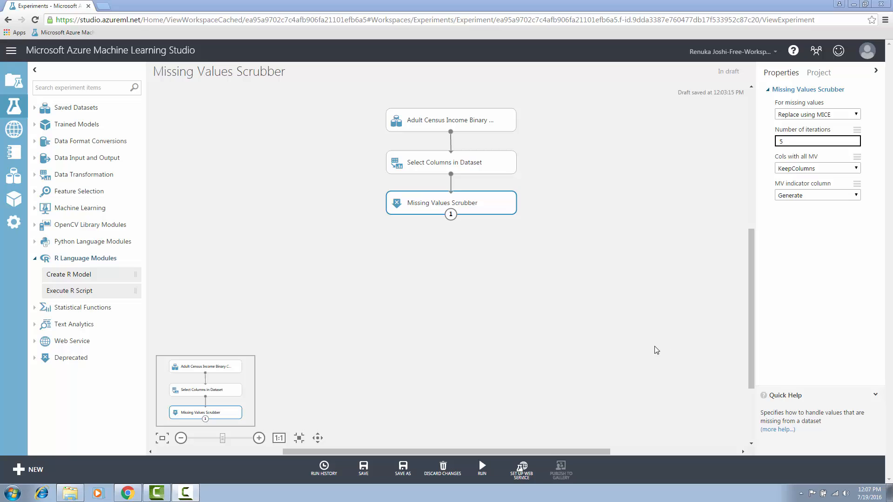
pyautogui.moveTo(487, 476)
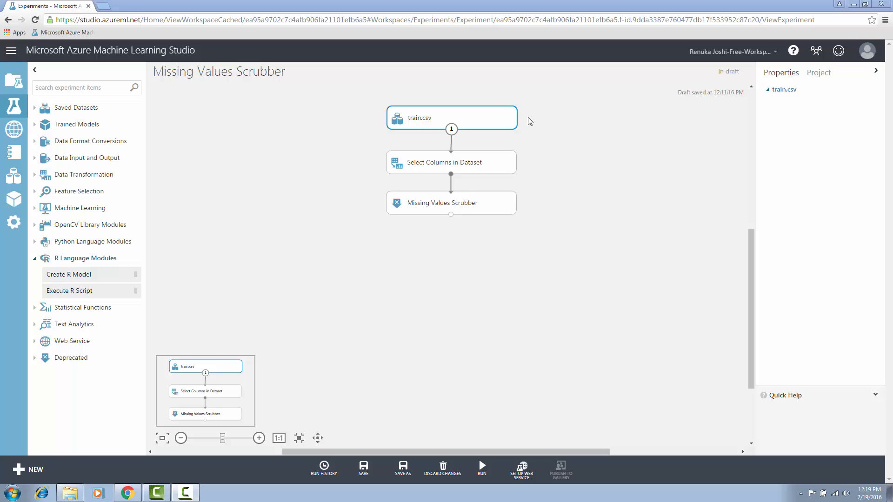
# Visualize the train.csv dataset and check the Age column's statistics for missing values
pyautogui.rightClick(452, 130)
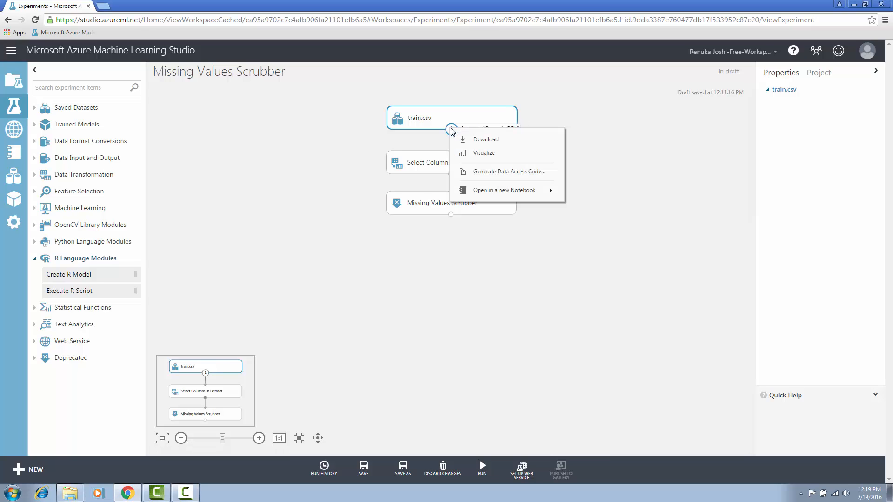
pyautogui.click(481, 153)
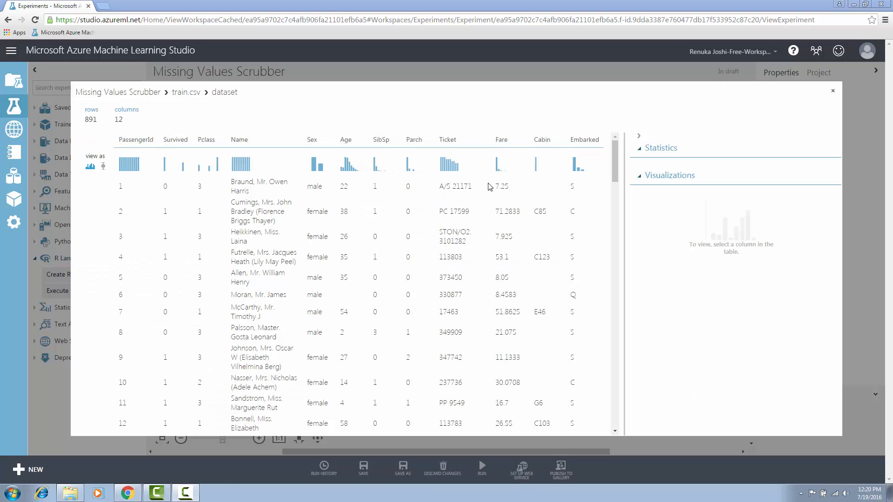
pyautogui.click(344, 139)
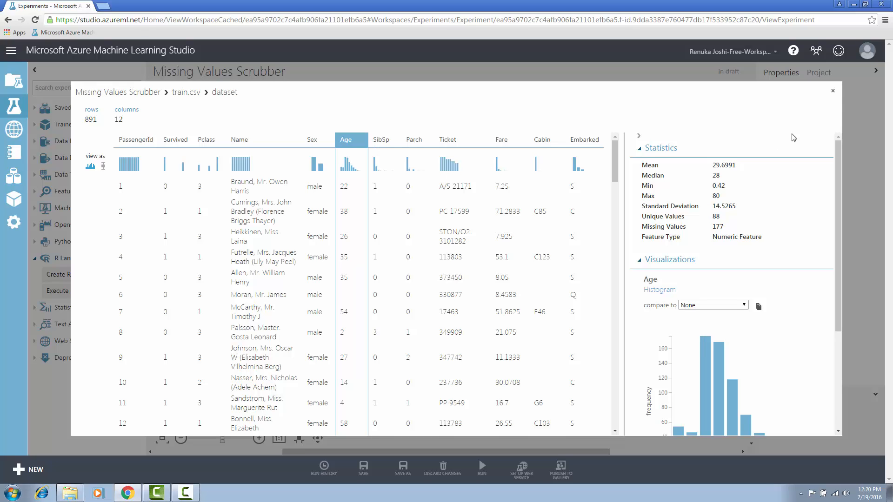
pyautogui.click(832, 94)
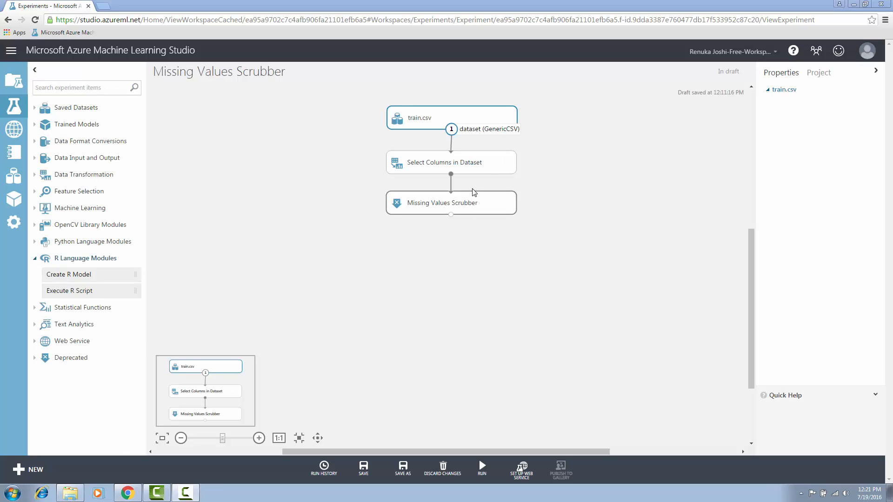
# Set the Missing Values Scrubber to Replace with mean for the selected Age column and run the experiment
pyautogui.click(495, 168)
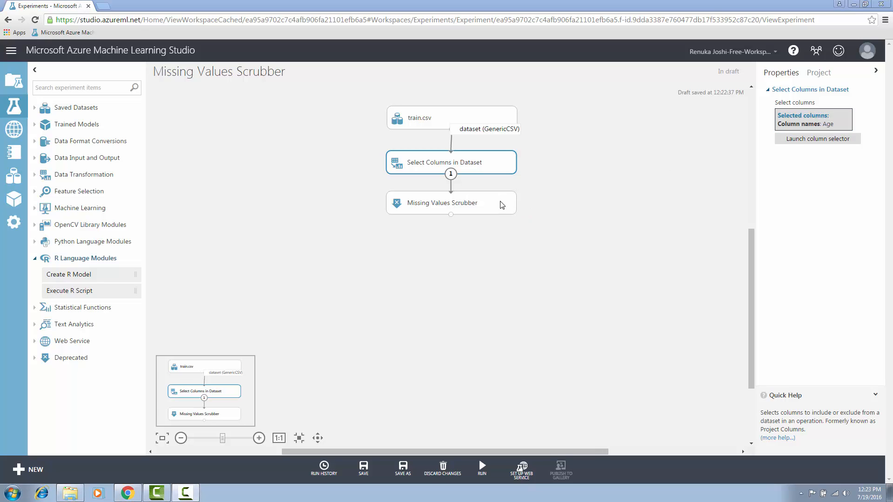
pyautogui.click(504, 202)
pyautogui.click(855, 114)
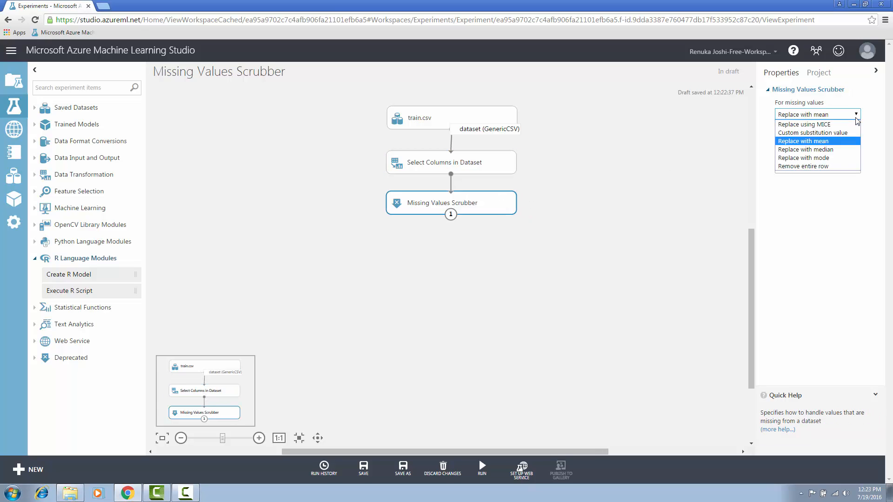
pyautogui.click(818, 142)
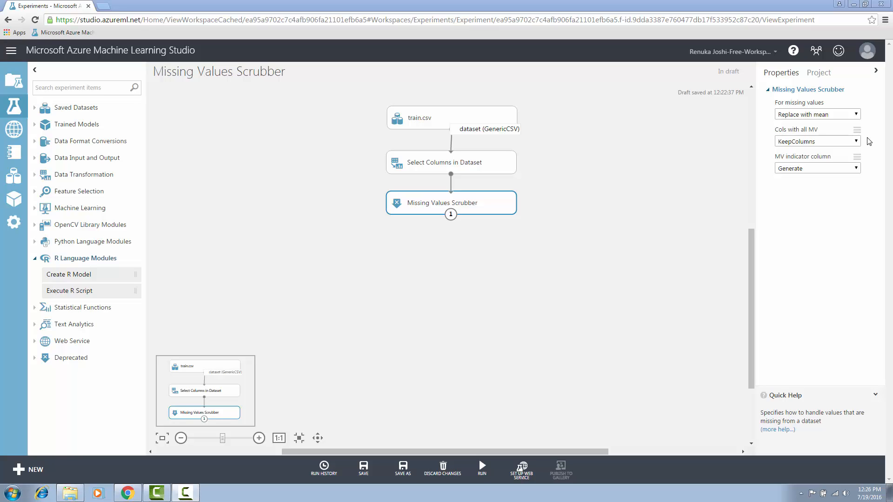
pyautogui.click(487, 473)
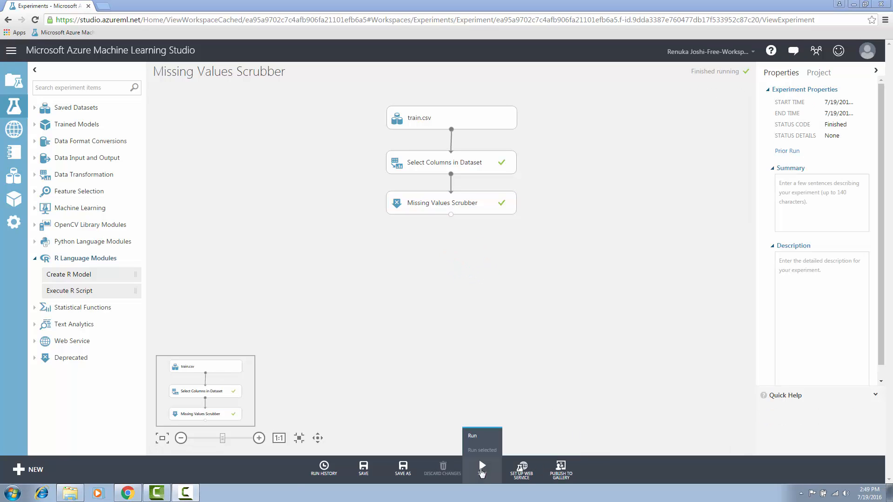
# Visualize the scrubber's results dataset and examine an Age row flagged true in Age_IsMissing
pyautogui.rightClick(451, 215)
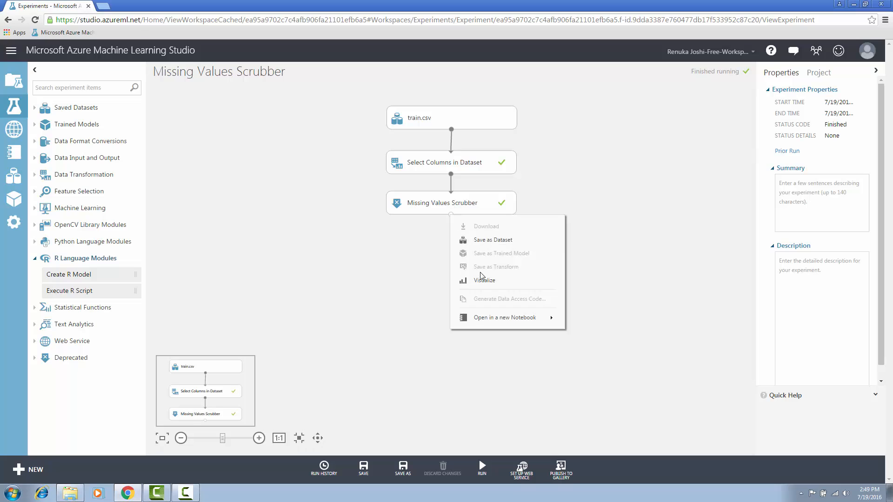
pyautogui.click(481, 280)
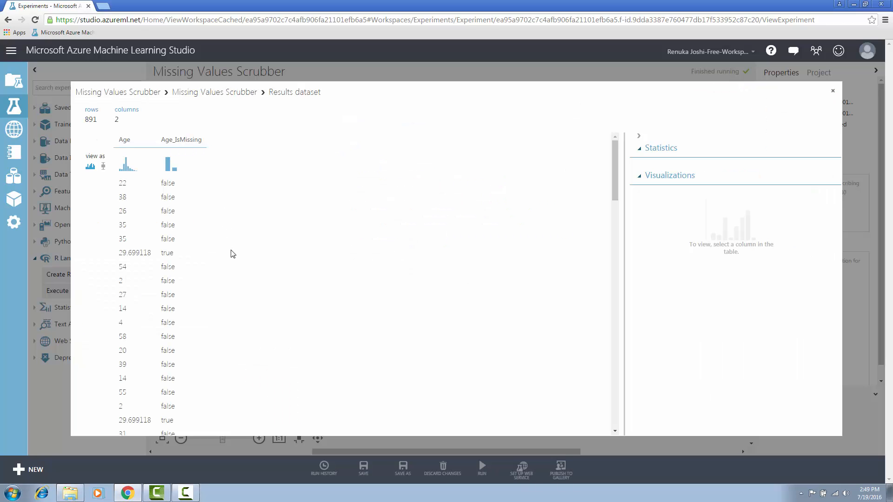
pyautogui.moveTo(161, 253); pyautogui.dragTo(177, 254)
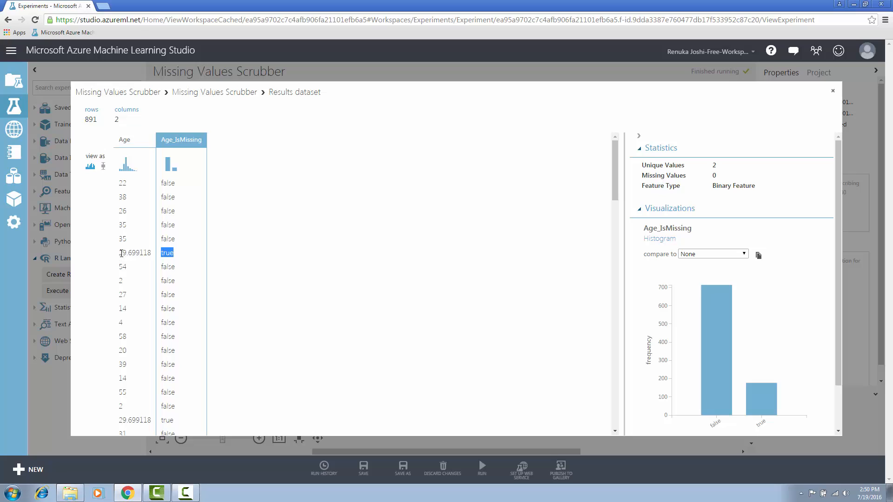
# Check the Age value substituted in the first row flagged as missing, then close the results dataset
pyautogui.moveTo(120, 253); pyautogui.dragTo(145, 254)
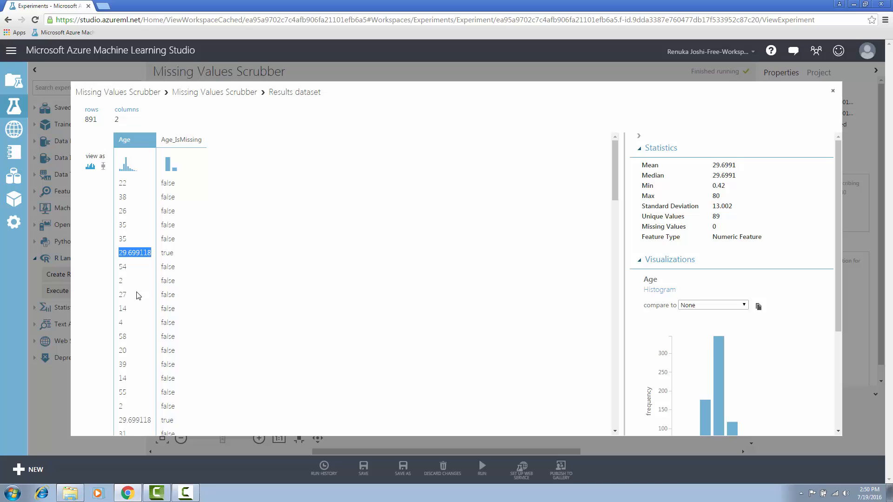
pyautogui.click(833, 91)
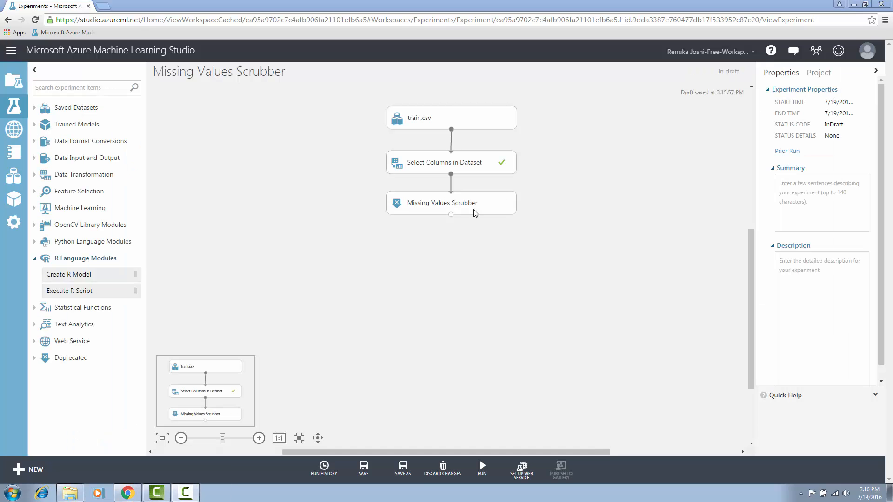
# Set the Missing Values Scrubber to Replace with median and run the experiment
pyautogui.click(475, 207)
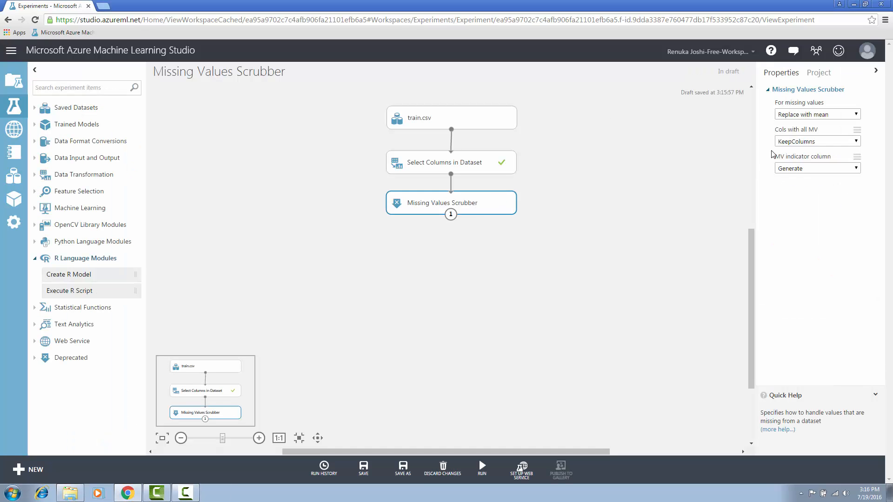
pyautogui.click(855, 114)
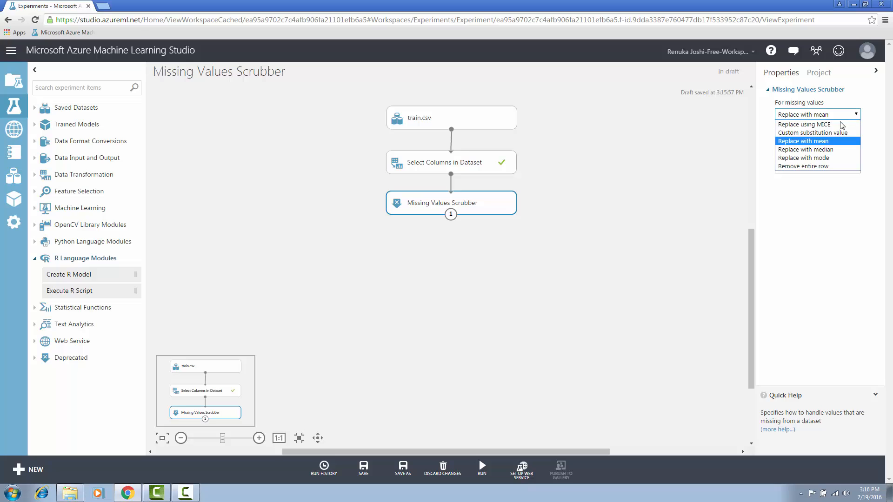
pyautogui.click(825, 154)
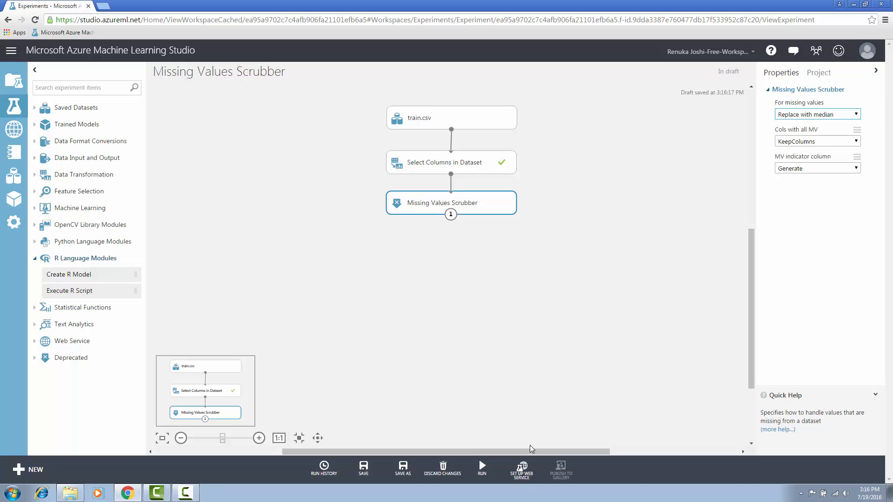
pyautogui.click(489, 471)
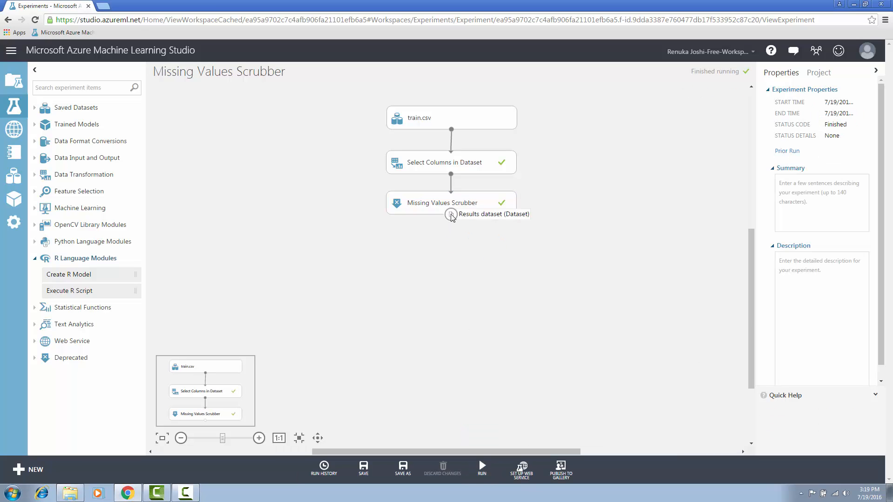
# Visualize the scrubber's median-replacement results and examine the Age value in the first row flagged true in Age_IsMissing
pyautogui.rightClick(450, 214)
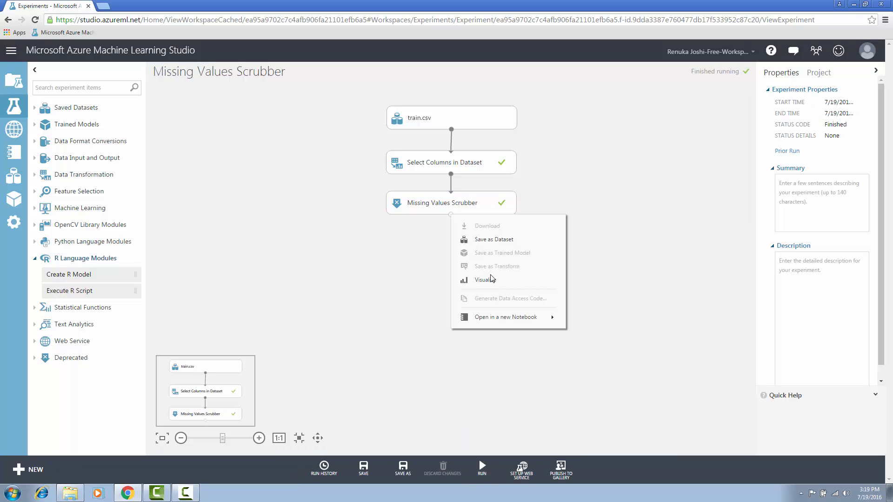
pyautogui.click(484, 280)
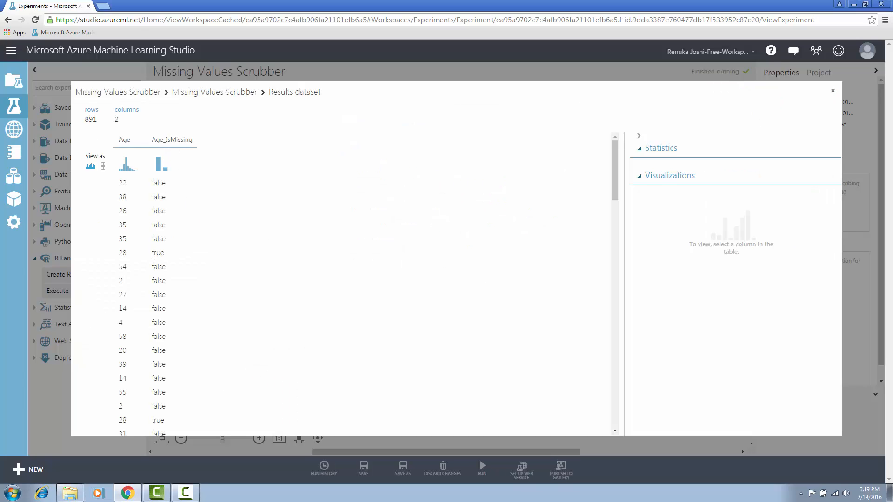
pyautogui.moveTo(153, 254); pyautogui.dragTo(167, 254)
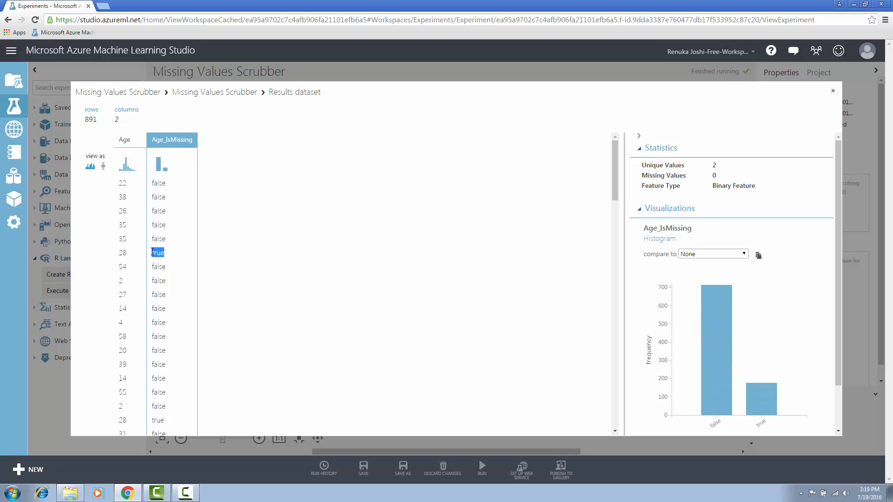
pyautogui.doubleClick(124, 252)
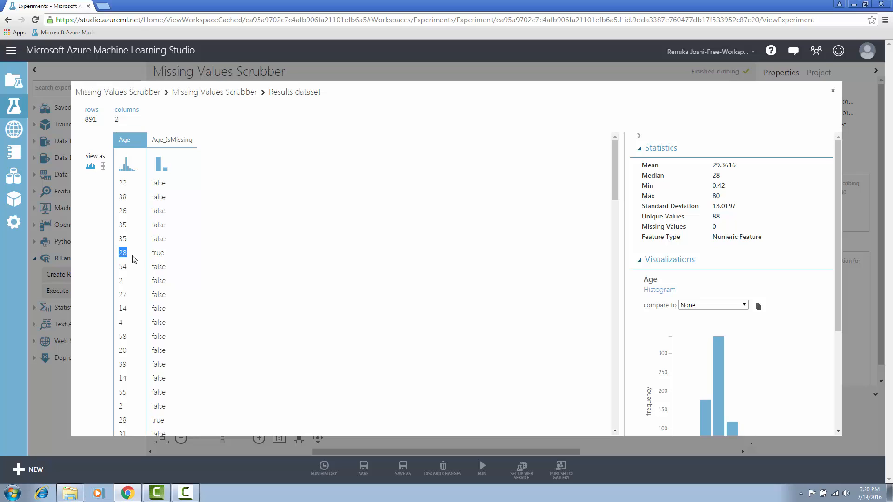
pyautogui.click(833, 91)
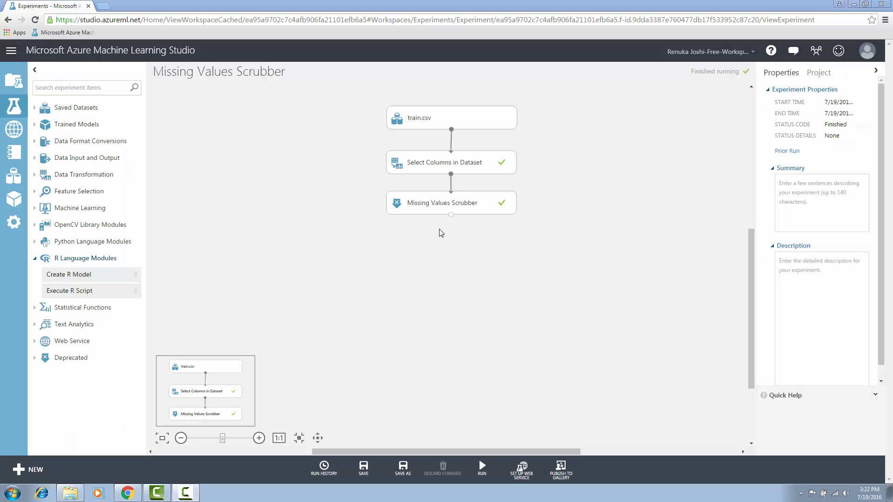
# Set the Missing Values Scrubber to Replace with mode and run the experiment
pyautogui.click(484, 209)
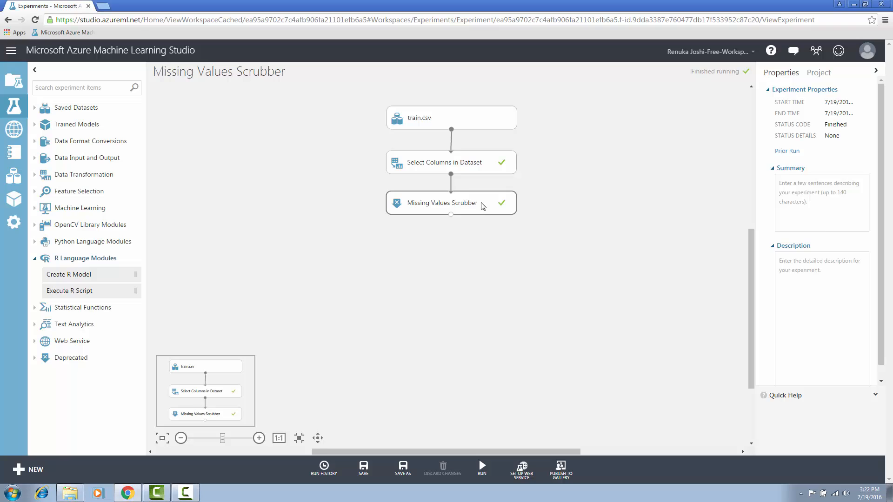
pyautogui.click(851, 116)
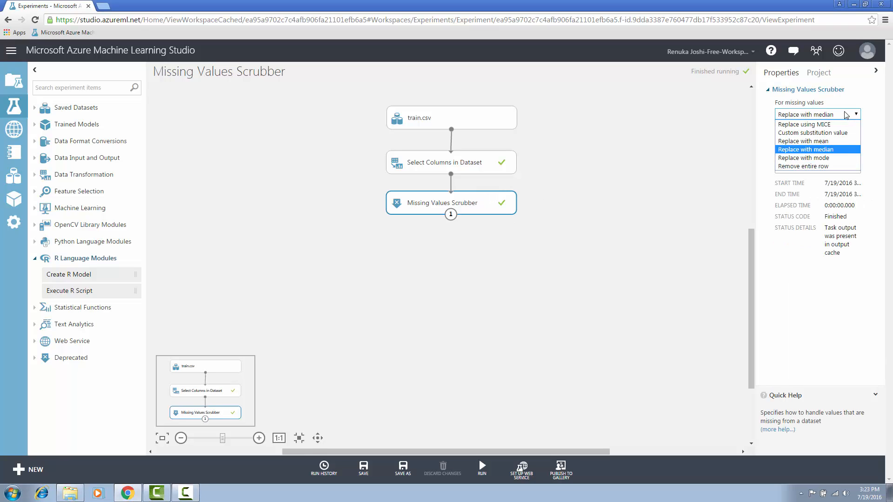
pyautogui.click(821, 159)
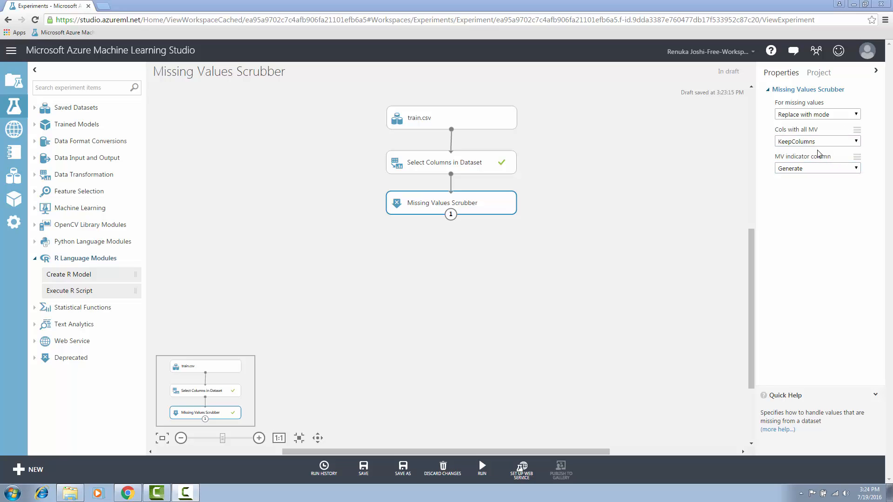
pyautogui.click(482, 467)
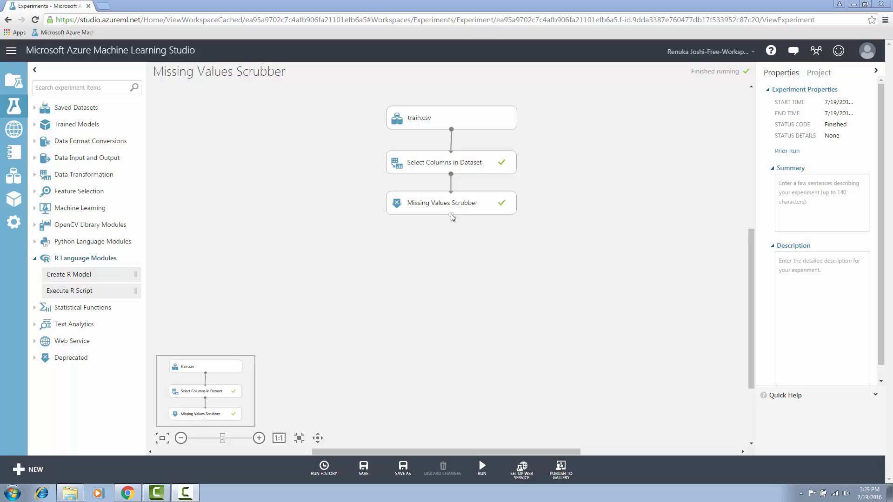
# Visualize the scrubber's mode-replacement results and examine the Age value in the first row flagged true in Age_IsMissing
pyautogui.rightClick(452, 218)
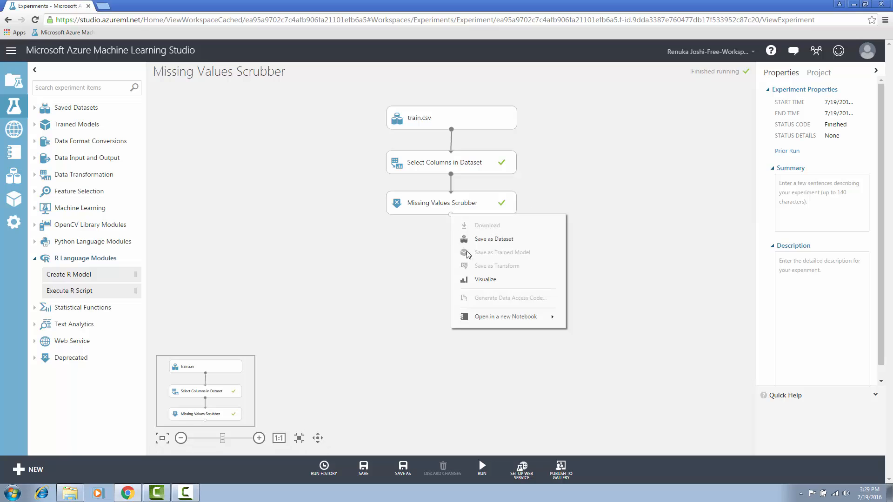
pyautogui.click(477, 285)
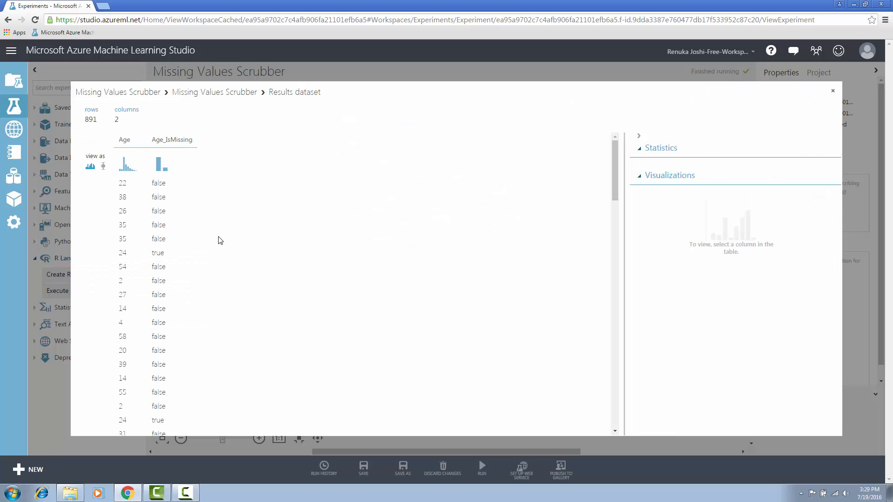
pyautogui.moveTo(152, 255); pyautogui.dragTo(164, 255)
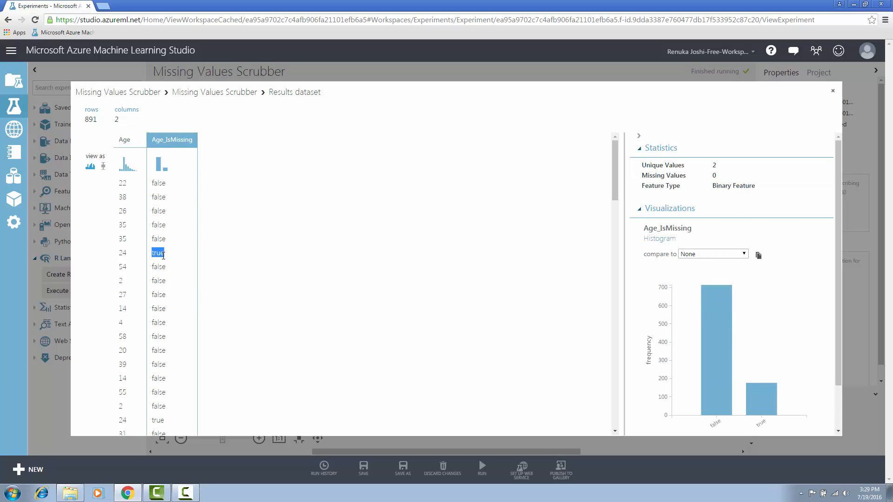
pyautogui.moveTo(120, 253); pyautogui.dragTo(128, 253)
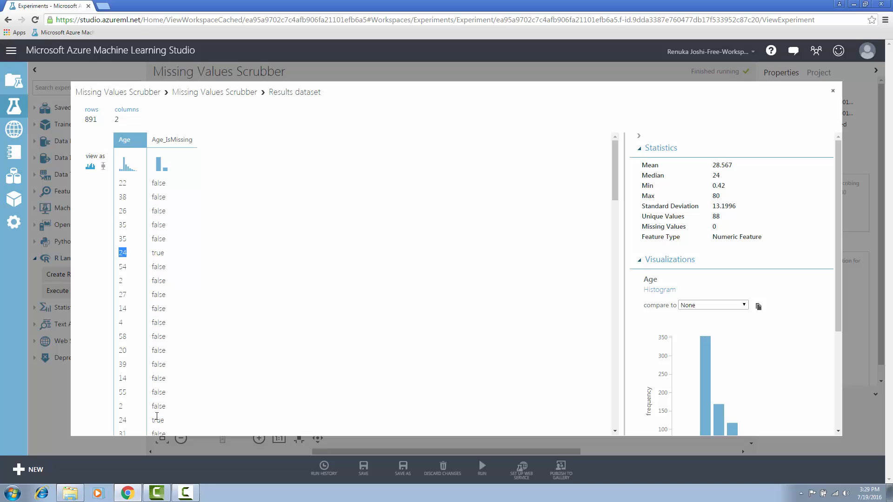
pyautogui.click(833, 91)
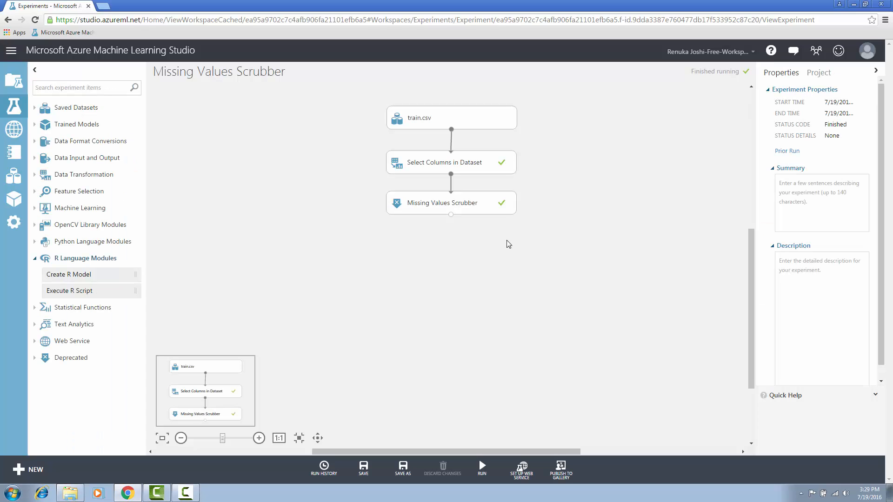
# Set the Missing Values Scrubber to Remove entire row and run the experiment
pyautogui.click(486, 203)
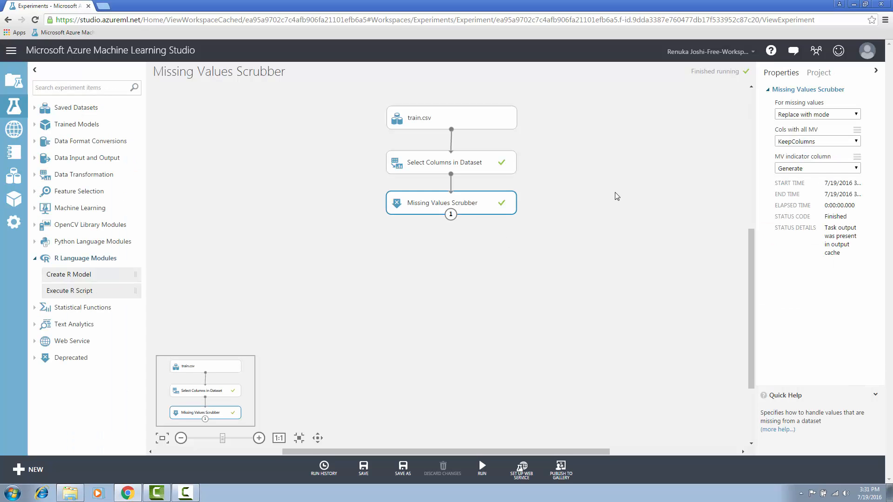
pyautogui.click(797, 115)
pyautogui.click(812, 166)
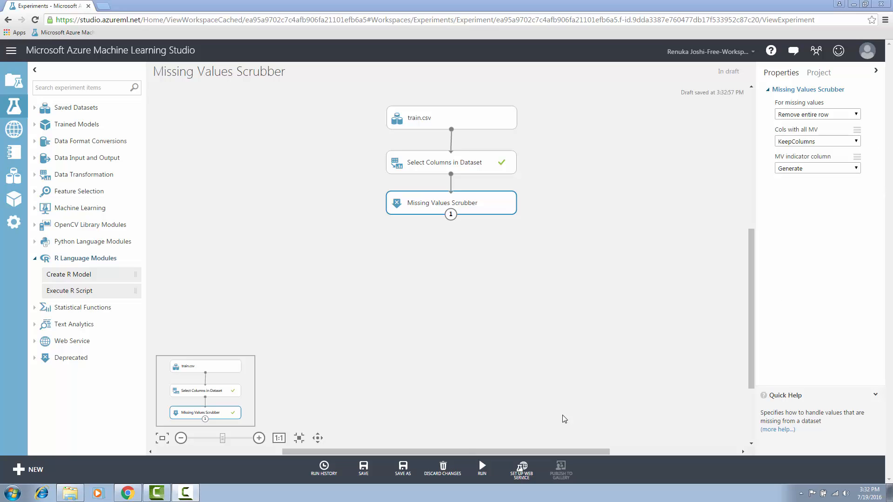
pyautogui.click(489, 473)
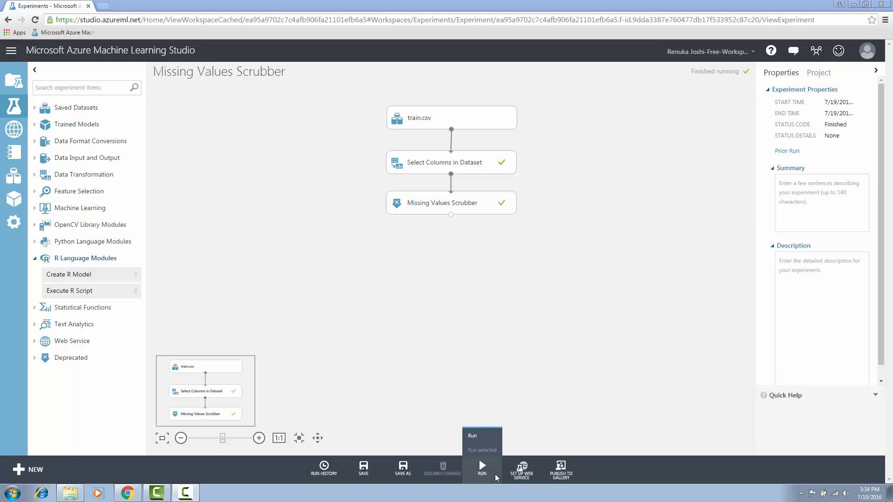
# Visualize the original train.csv dataset to check its row count, then close it
pyautogui.rightClick(451, 130)
pyautogui.click(475, 154)
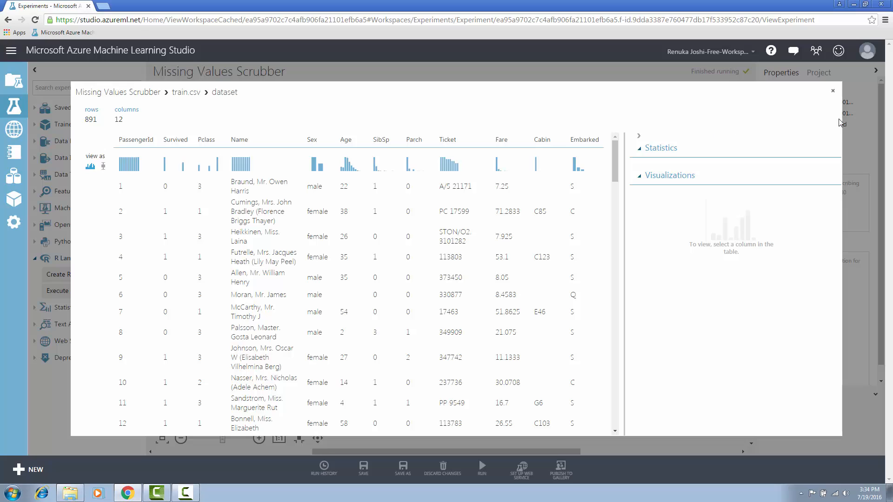
pyautogui.click(833, 91)
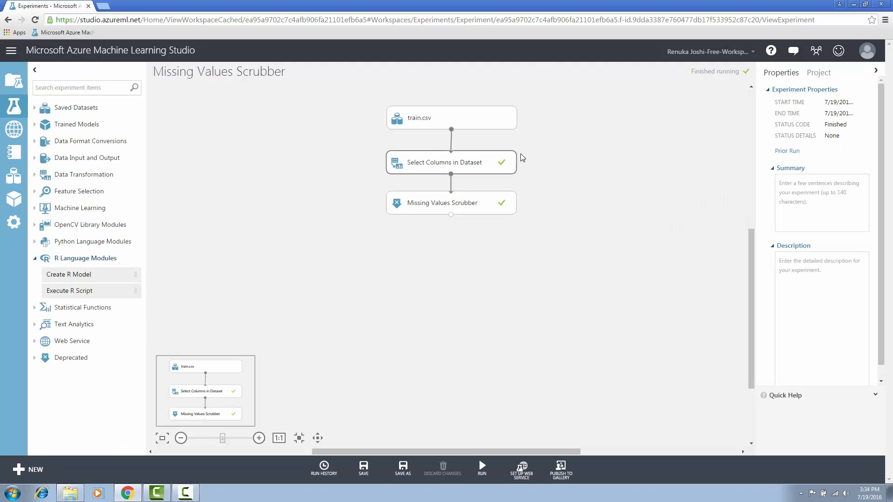
# Visualize the scrubber's row-removal results dataset to compare its row count with train.csv, then close it
pyautogui.rightClick(452, 215)
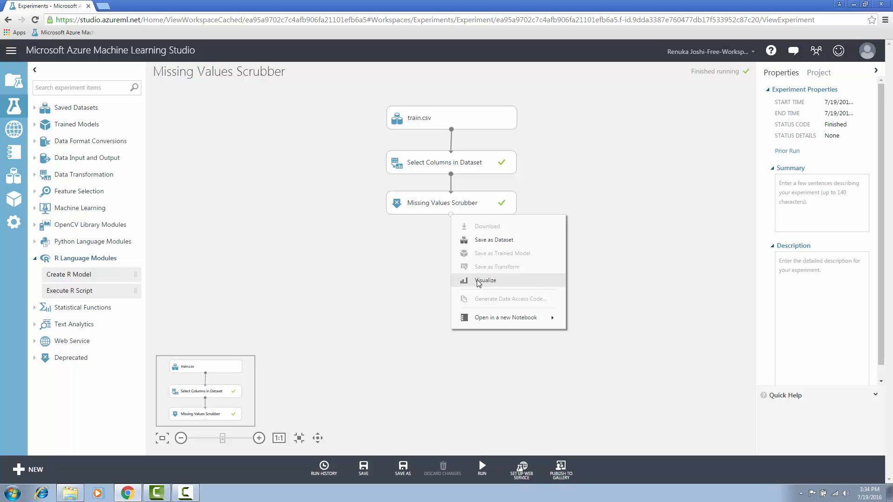
pyautogui.click(479, 282)
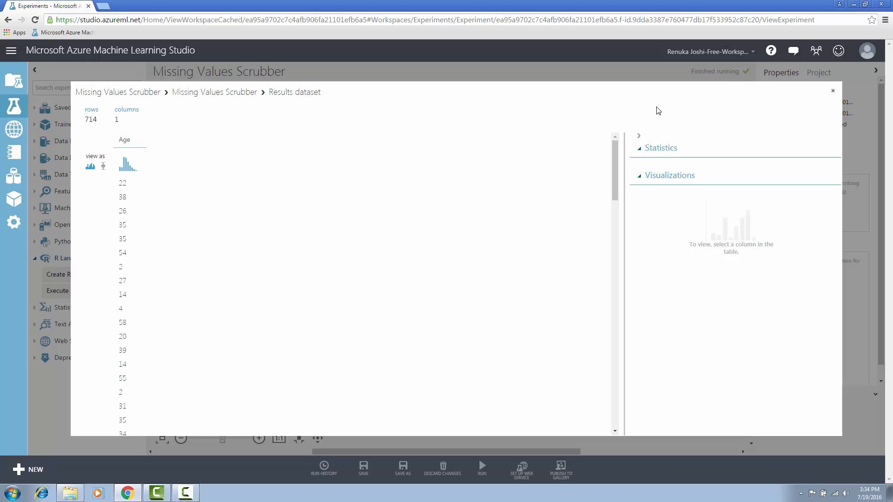
pyautogui.click(833, 91)
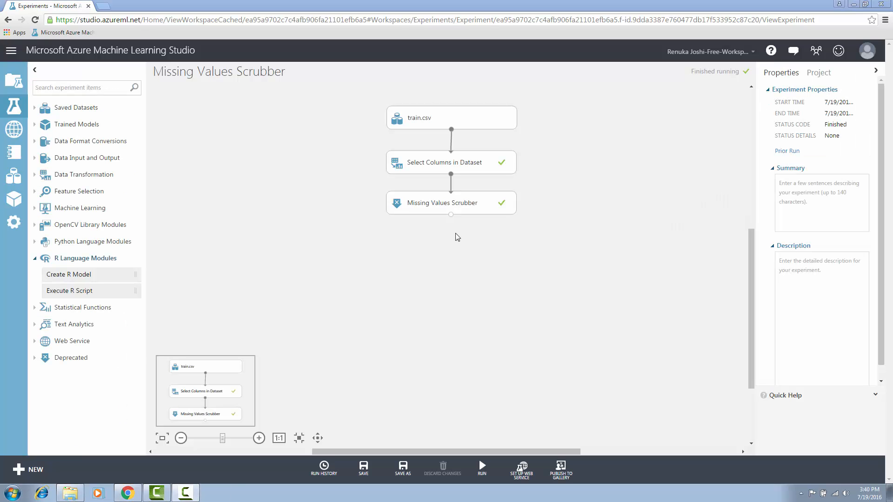